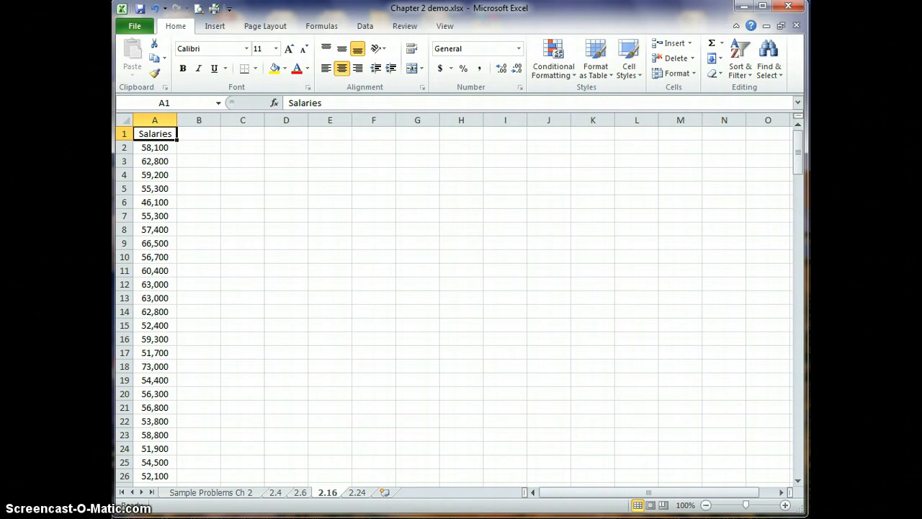
Step: Add the header "Bin" in cell C1 and enter 40000 as the first bin value in C2
left_click(245, 136)
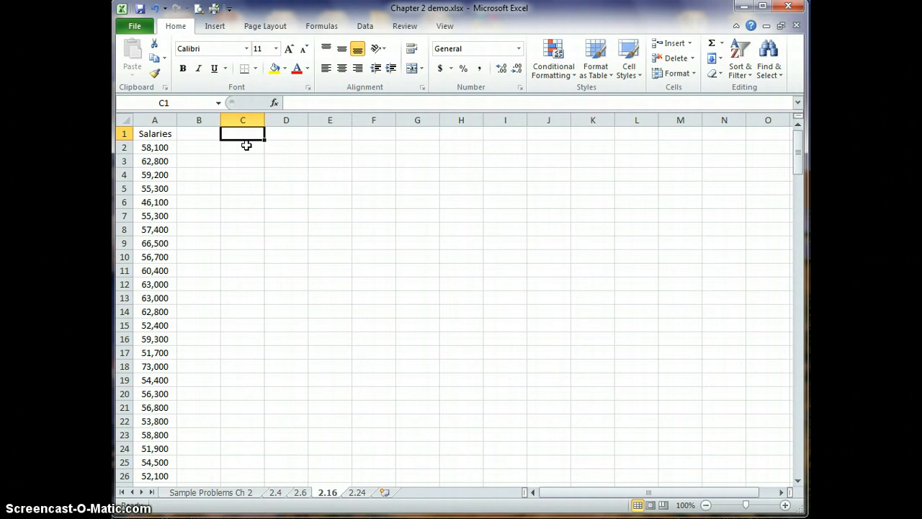
type("Bin")
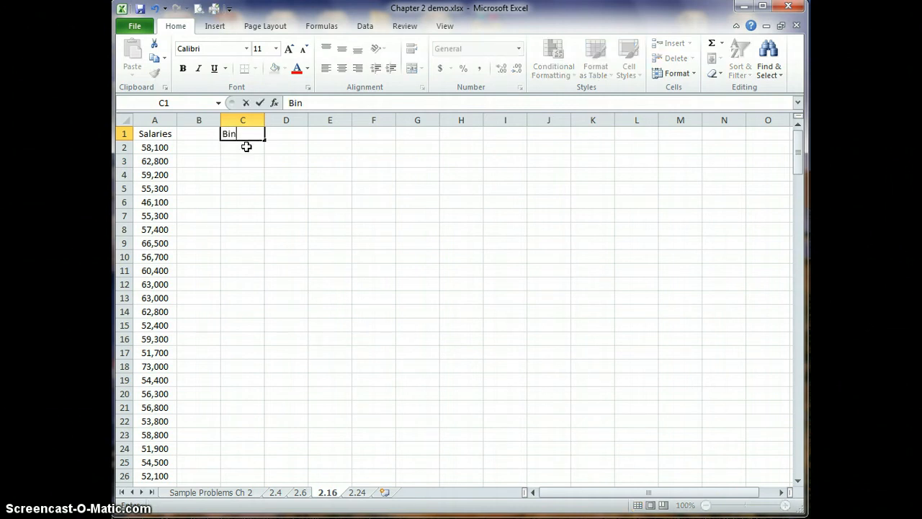
key("Return")
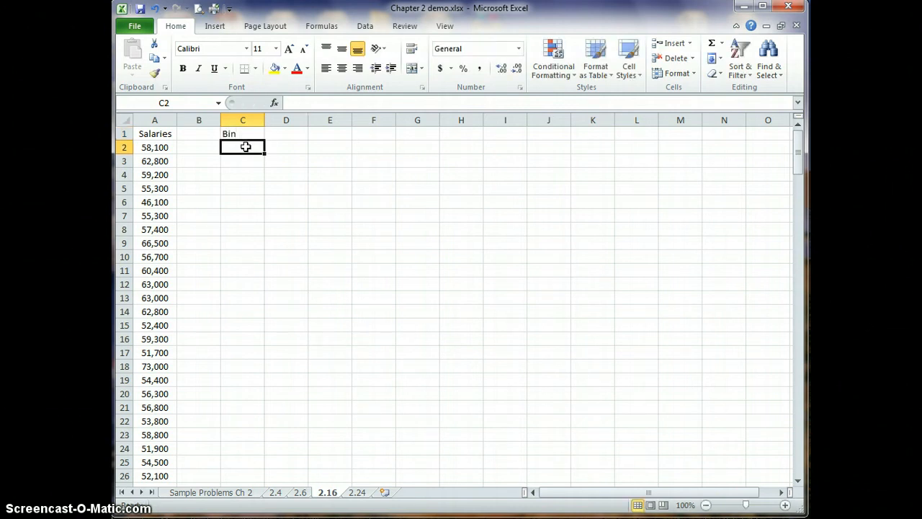
type("4400")
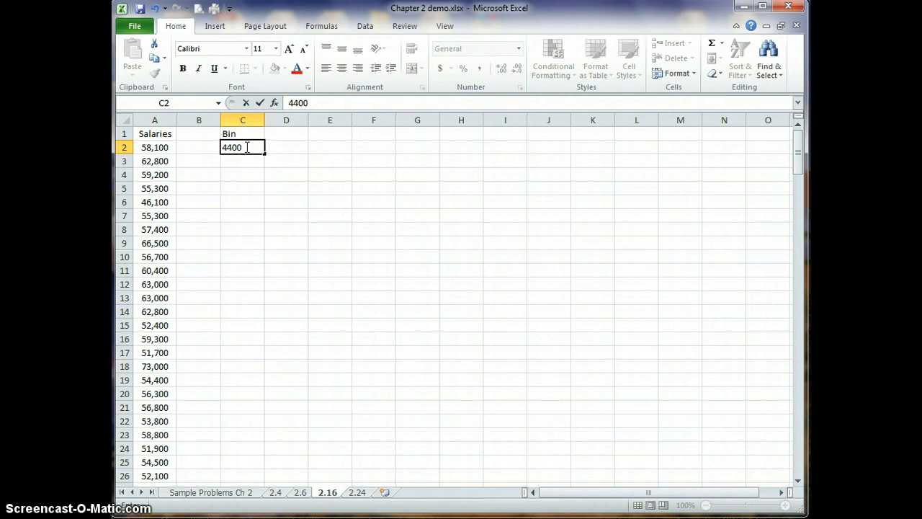
type("0")
key("BackSpace")
key("BackSpace")
key("BackSpace")
key("BackSpace")
type("0000")
key("Return")
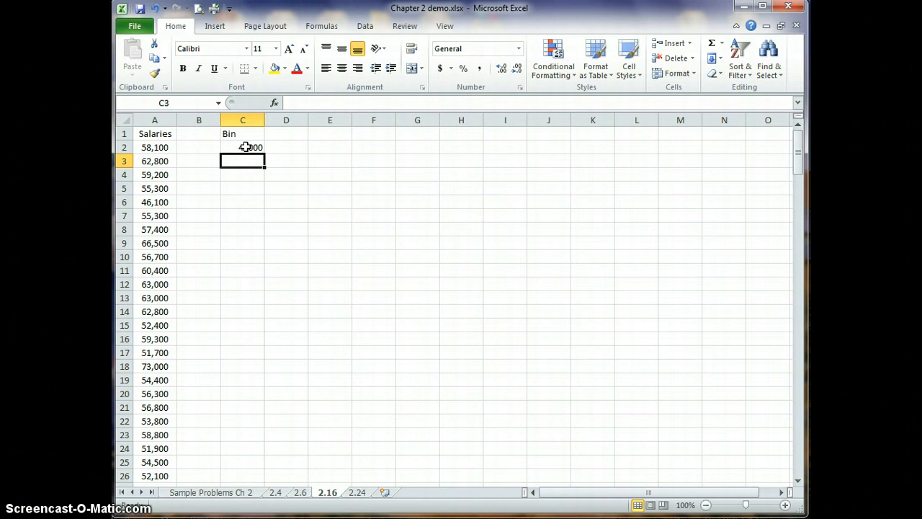
Step: Enter the bin values 44000, 48000 and 52000 in cells C3 to C5
type("4400")
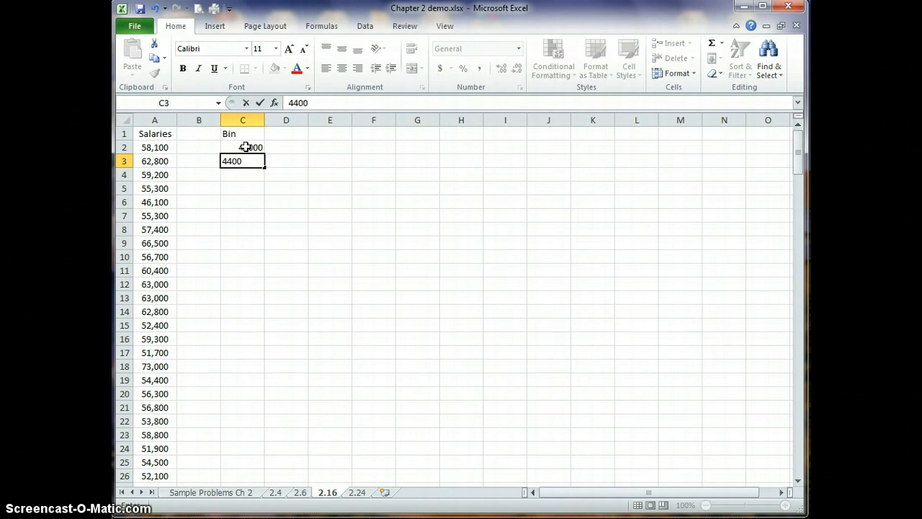
type("0")
key("Return")
type("480")
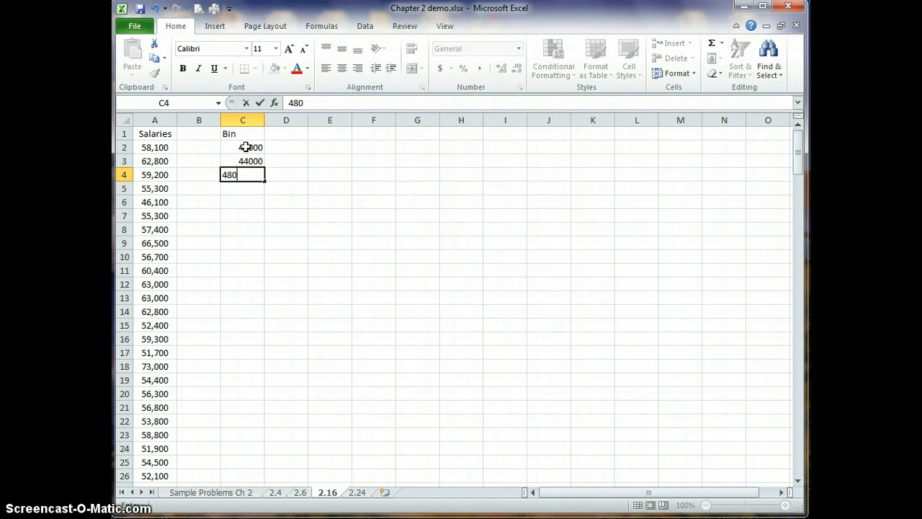
type("00")
key("Return")
type("5200")
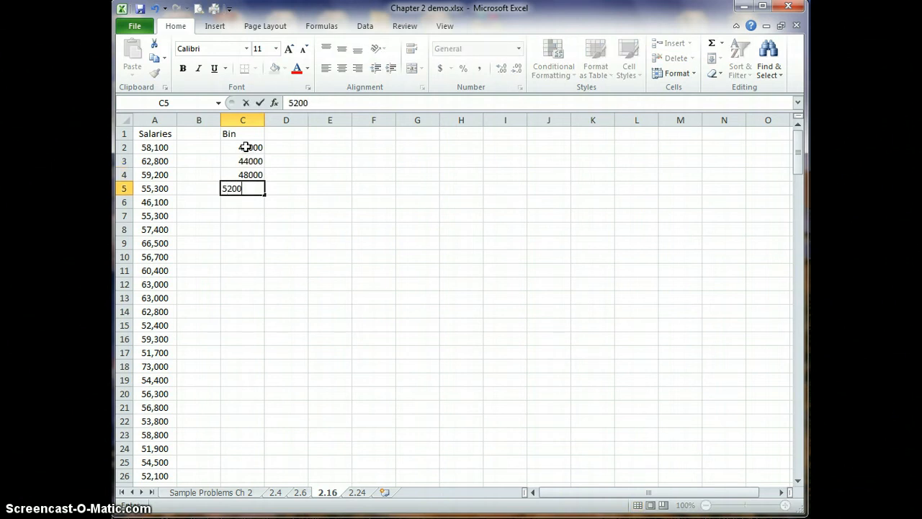
type("0")
key("Return")
Step: Enter the bin values 56000, 60000, 64000 and 68000 in cells C6 to C9
type("5600")
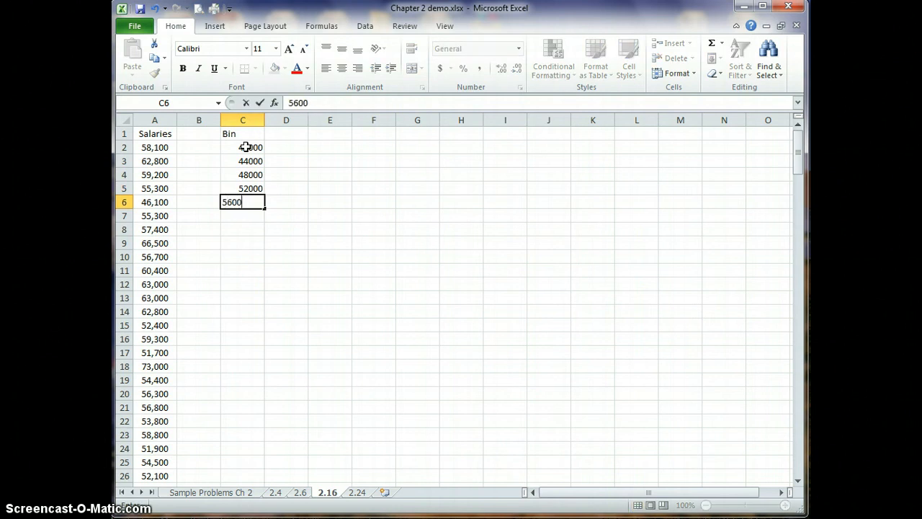
type("0")
key("Return")
type("60000")
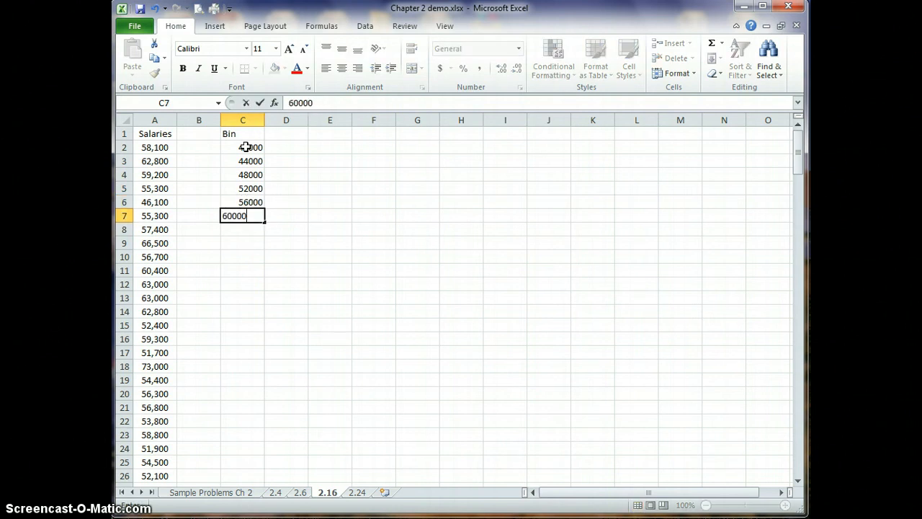
key("Return")
type("64000")
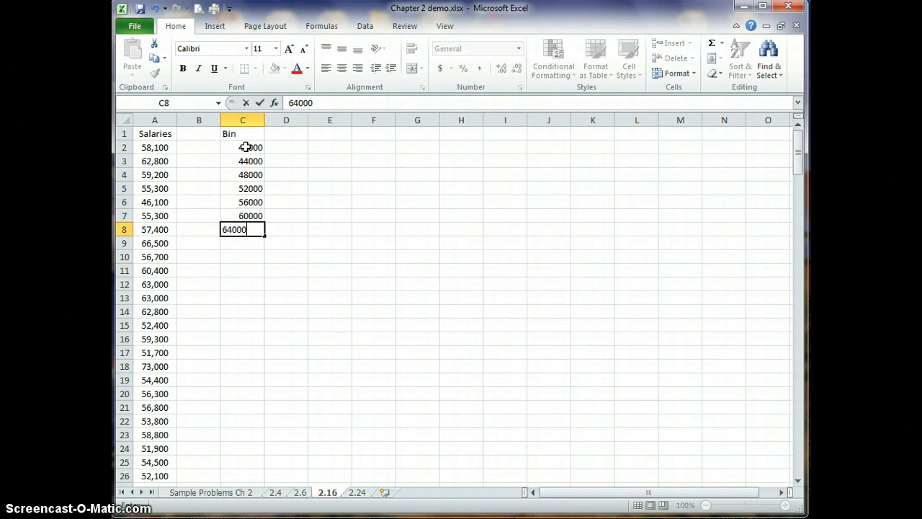
key("Return")
type("68000")
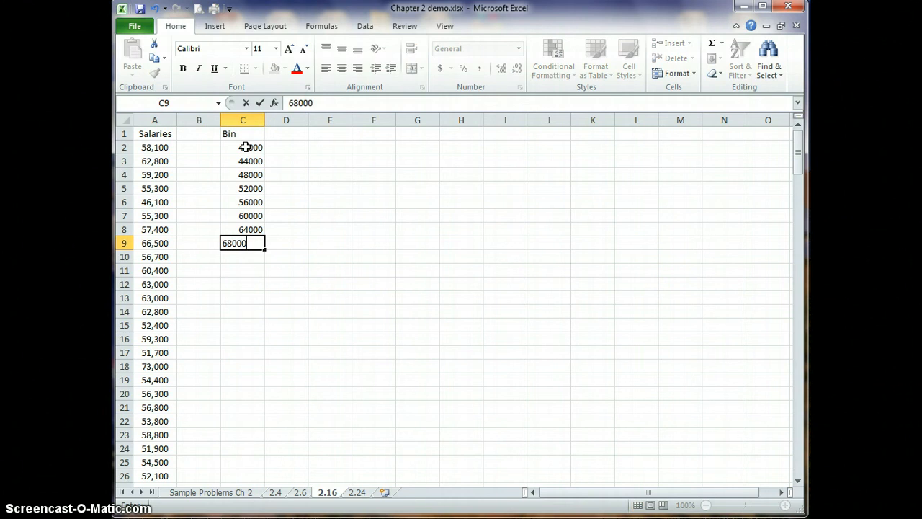
key("Return")
Step: Complete the bin list with 72000, 76000 and 80000 in cells C10 to C12
type("7")
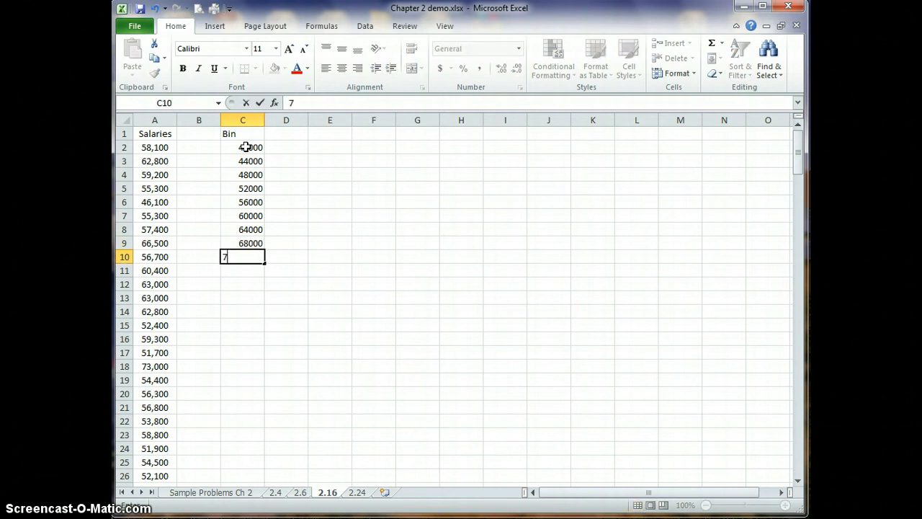
type("2000")
key("Return")
type("76000")
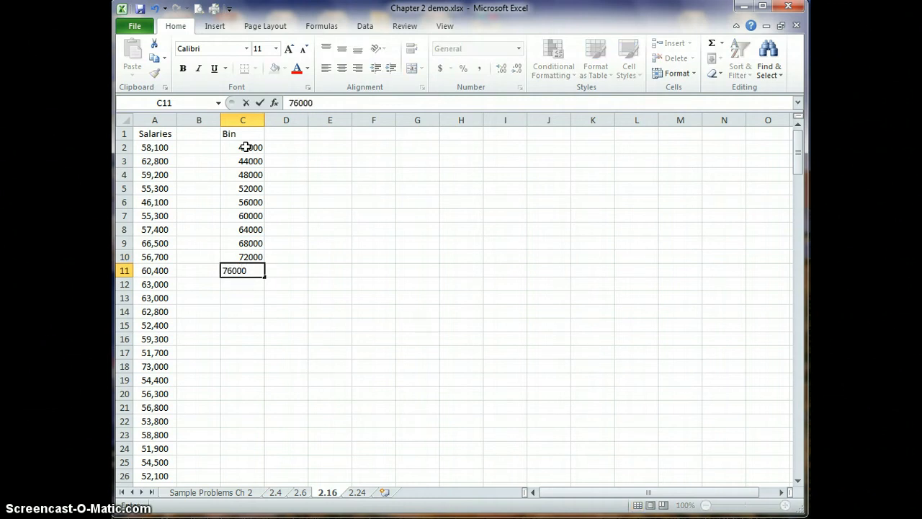
key("Return")
type("80000")
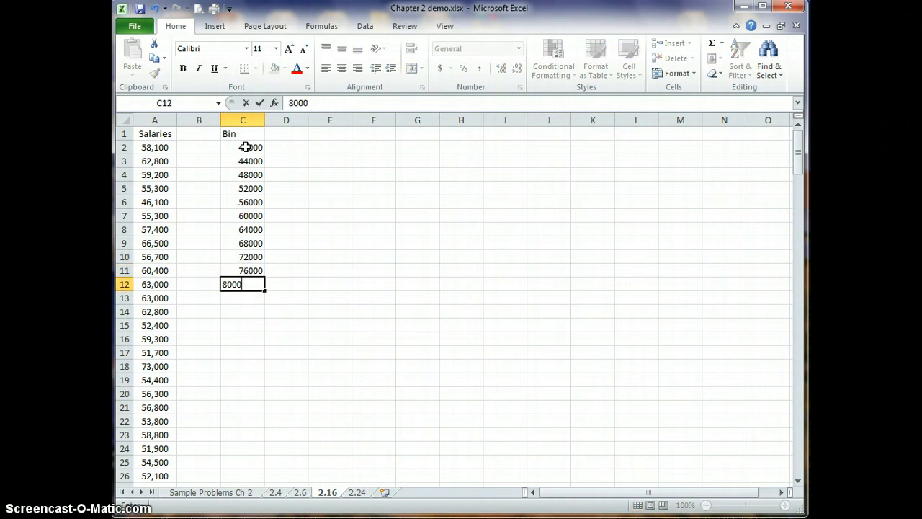
key("Return")
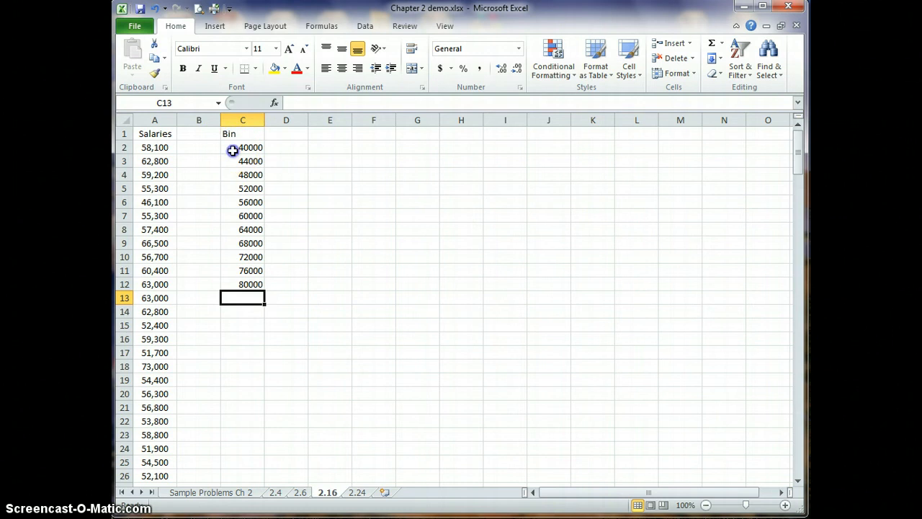
Step: Left-align the bin values in C2:C12 and format them with thousands separators and no decimal places
left_click_drag(233, 148, 247, 282)
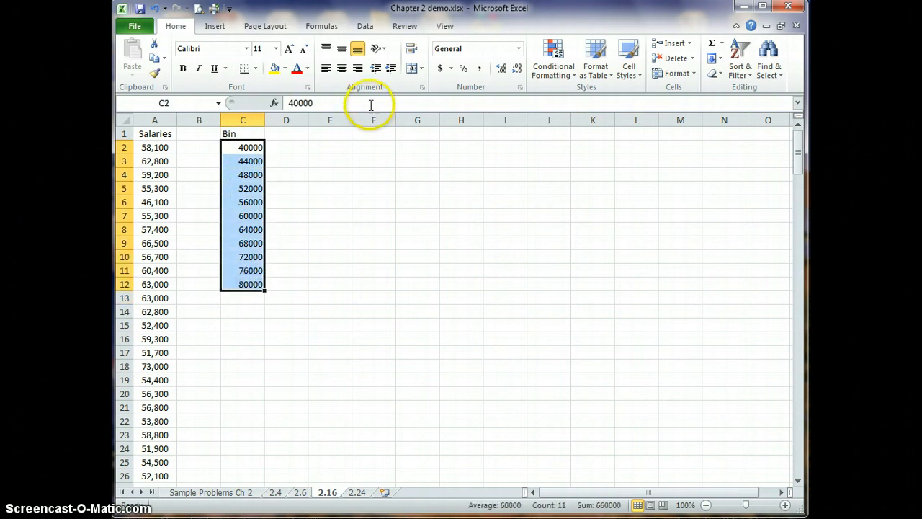
left_click(326, 69)
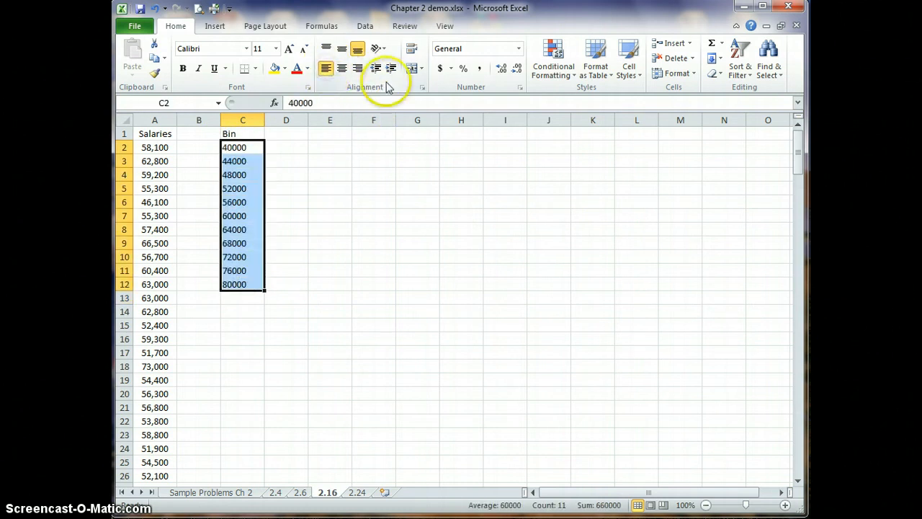
left_click(480, 69)
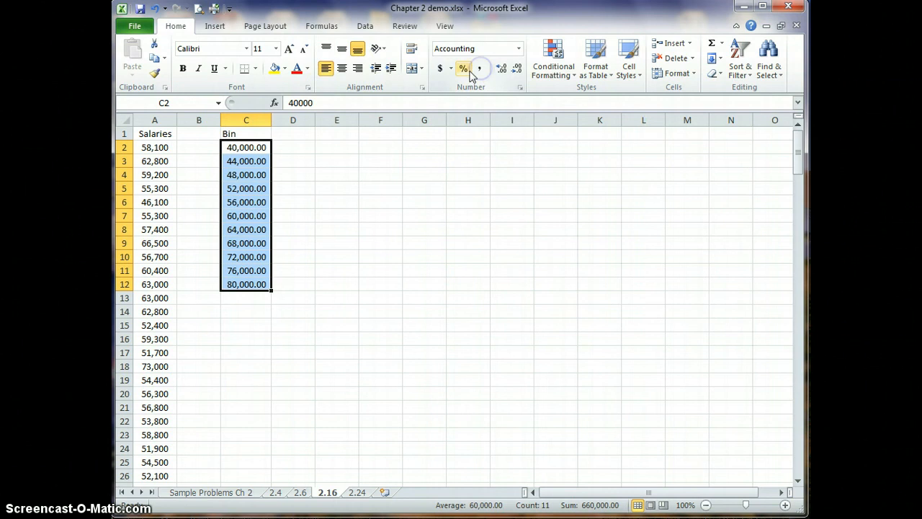
left_click(501, 69)
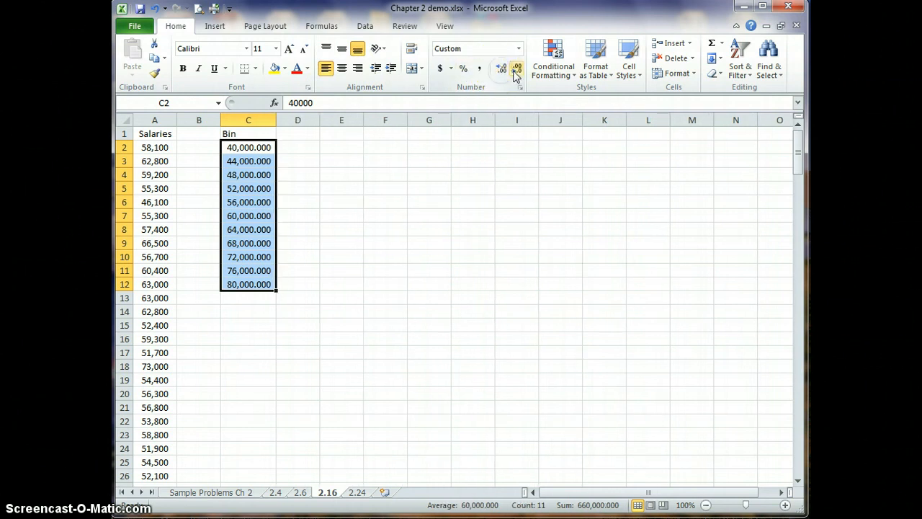
left_click(518, 70)
left_click(517, 70)
left_click(517, 70)
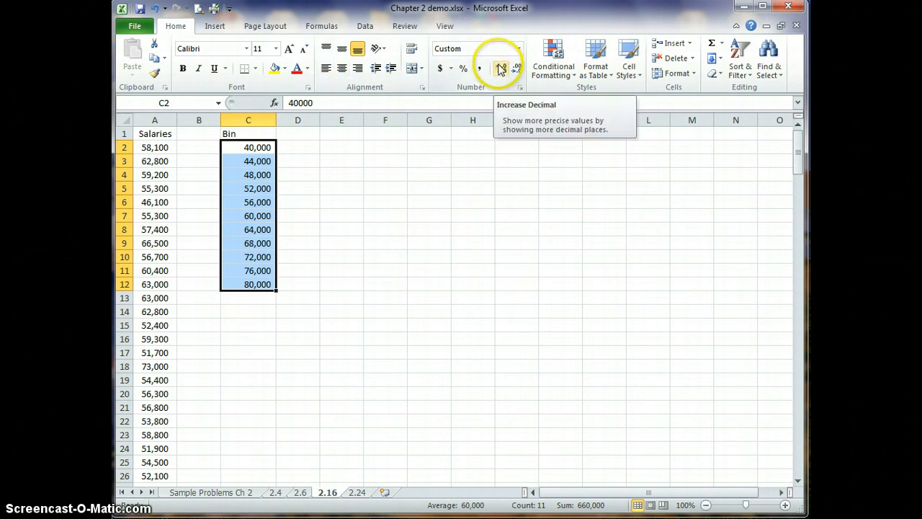
Step: Left-align the whole Bin column C and set its number format to General
left_click(249, 119)
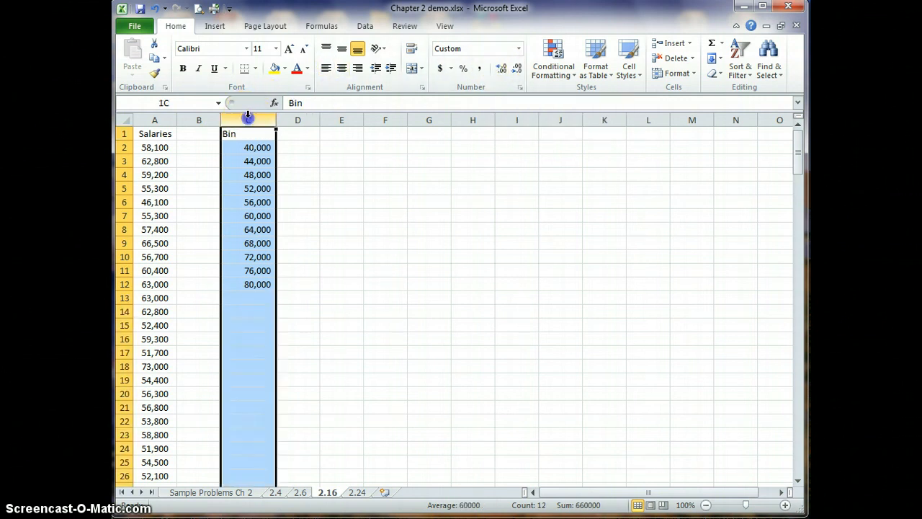
left_click(339, 69)
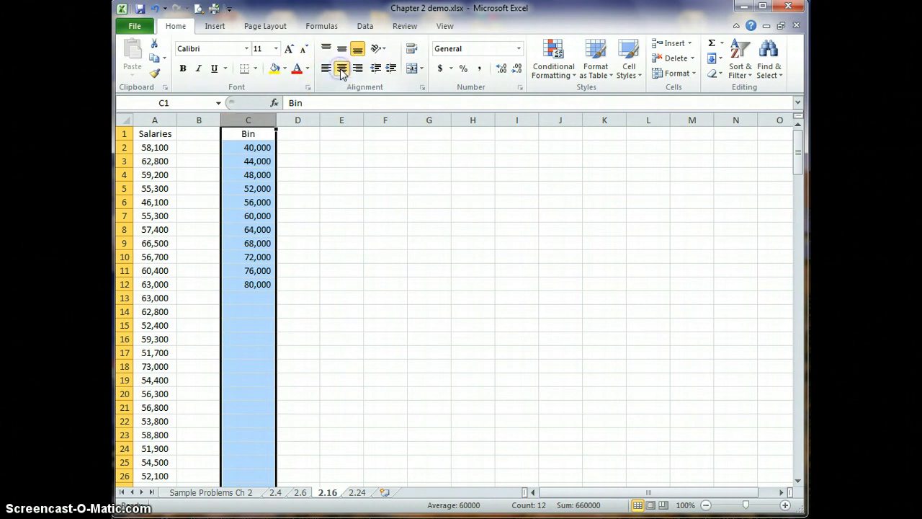
left_click(325, 68)
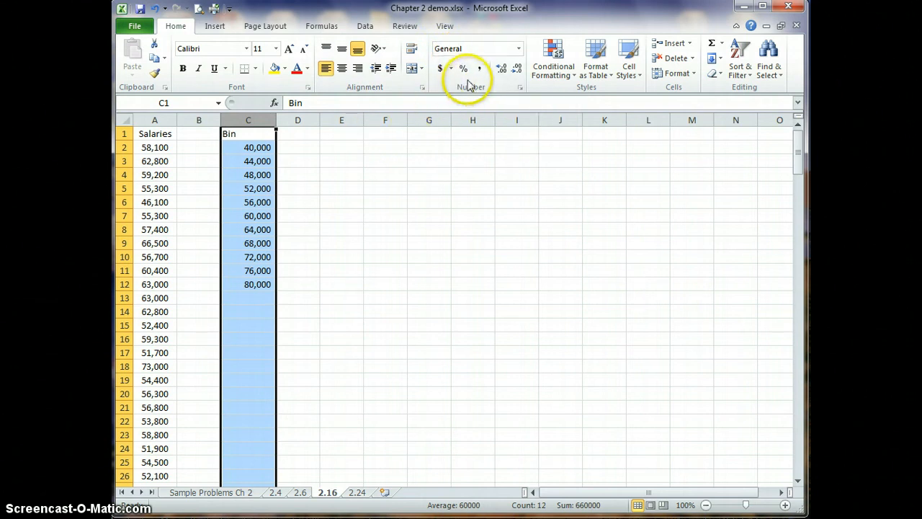
left_click(518, 49)
left_click(481, 69)
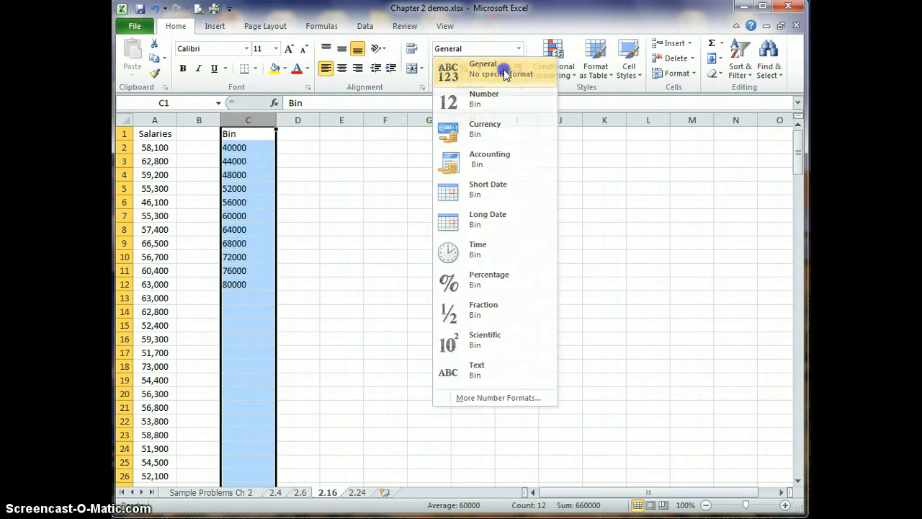
left_click(337, 192)
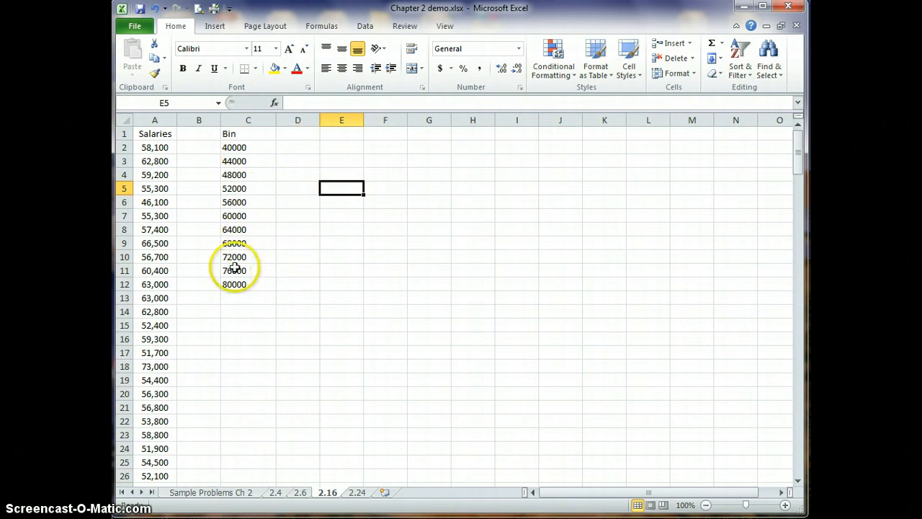
Step: Select the salary values A2:A201 and open the Histogram tool from the data analysis tools
left_click(153, 147)
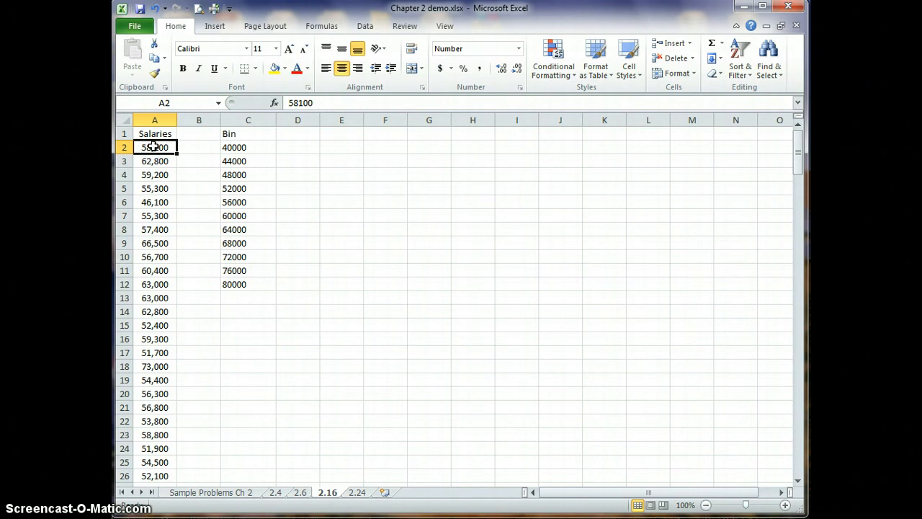
key("End")
key("shift+Down")
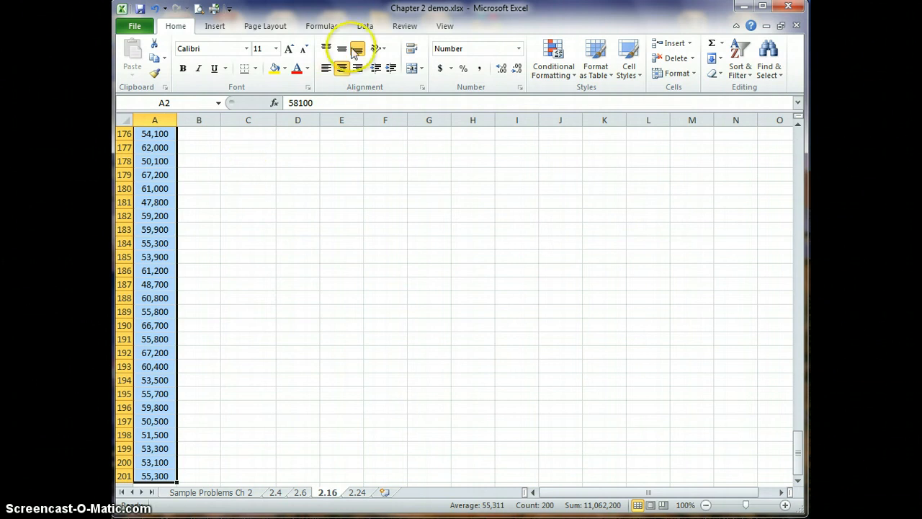
left_click(363, 29)
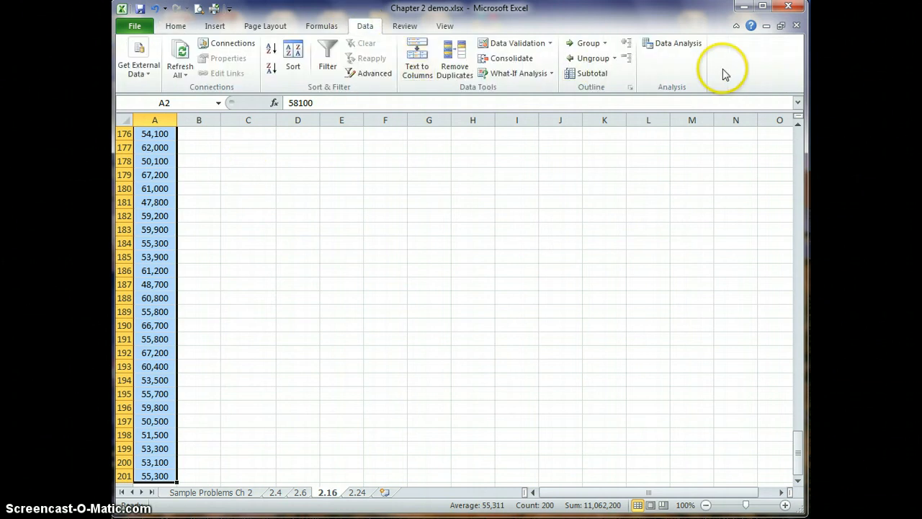
left_click(678, 45)
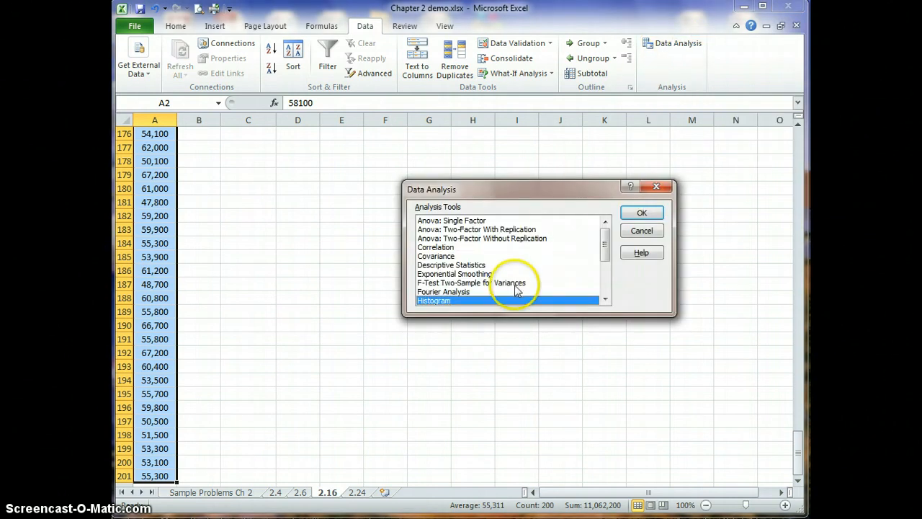
left_click(656, 213)
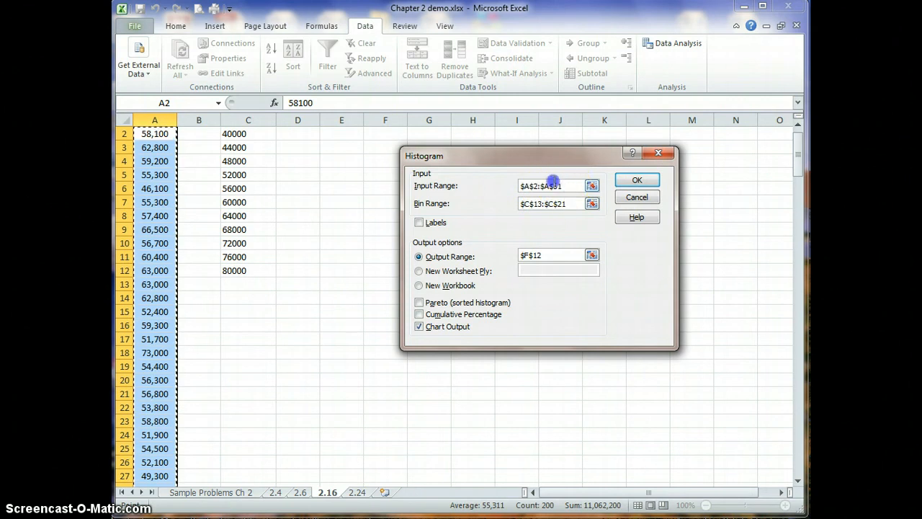
Step: Replace the histogram's input range with the Salaries column including its header, $A$1:$A$201
key("BackSpace")
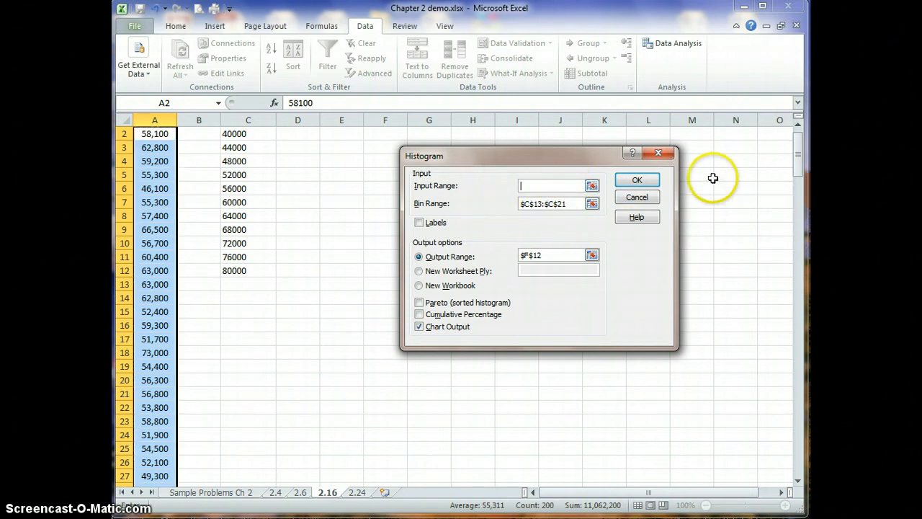
left_click(798, 125)
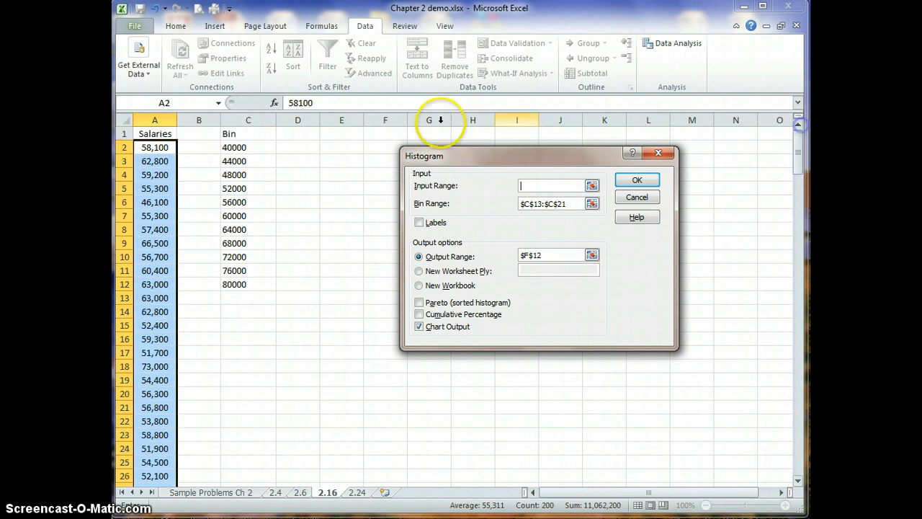
left_click(149, 132)
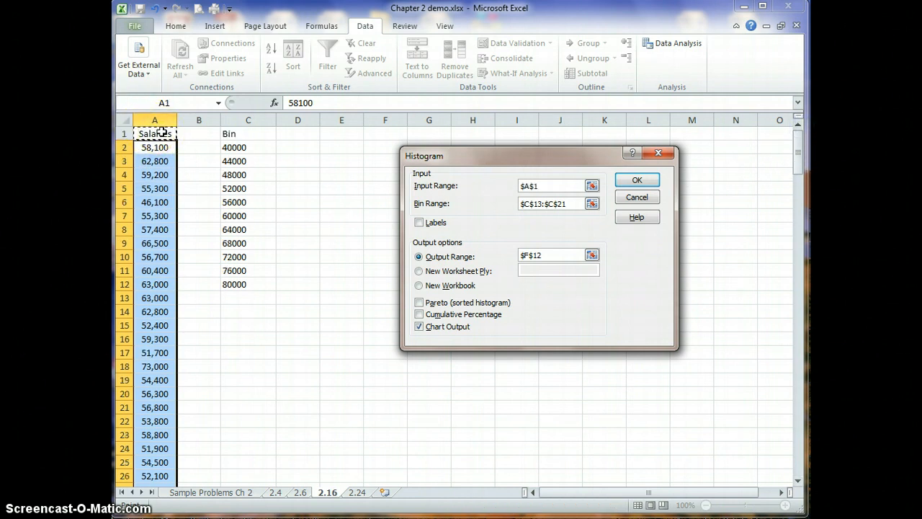
key("ctrl+shift+Down")
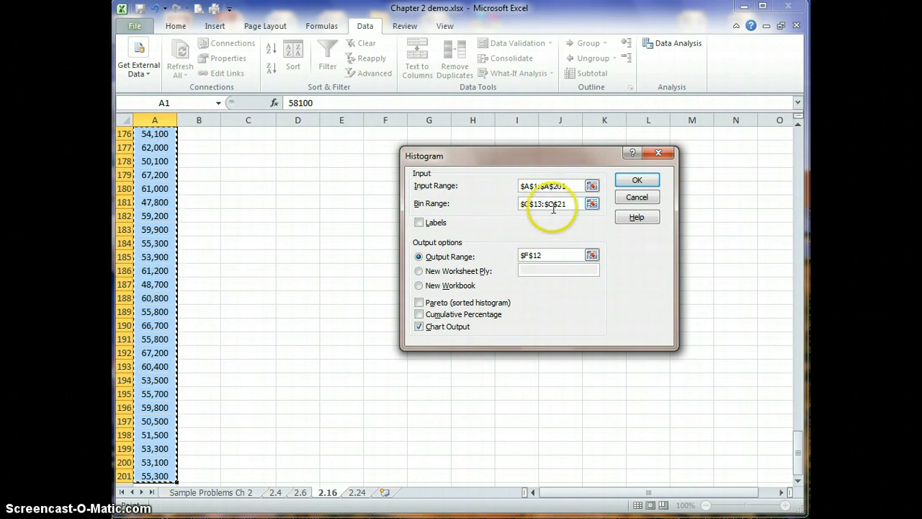
Step: Replace the histogram's bin range with the Bin column including its header, $C$1:$C$12
left_click_drag(579, 204, 495, 195)
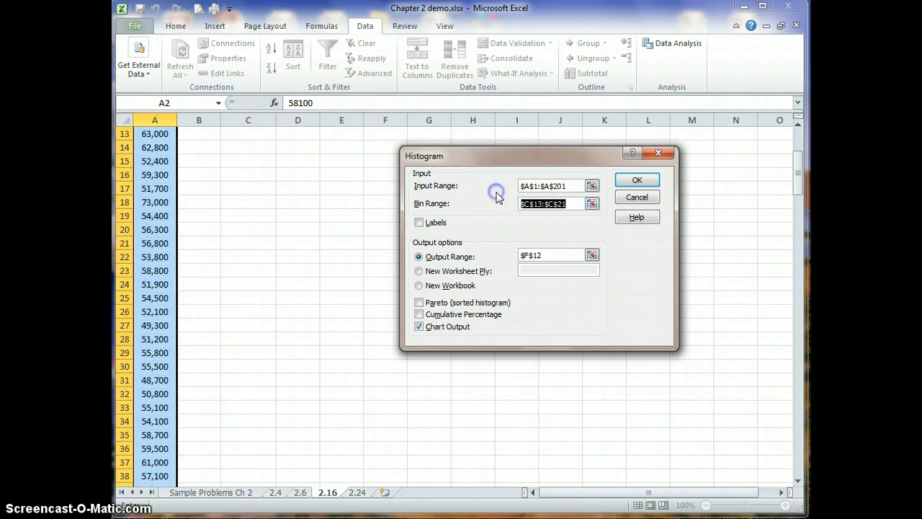
key("Delete")
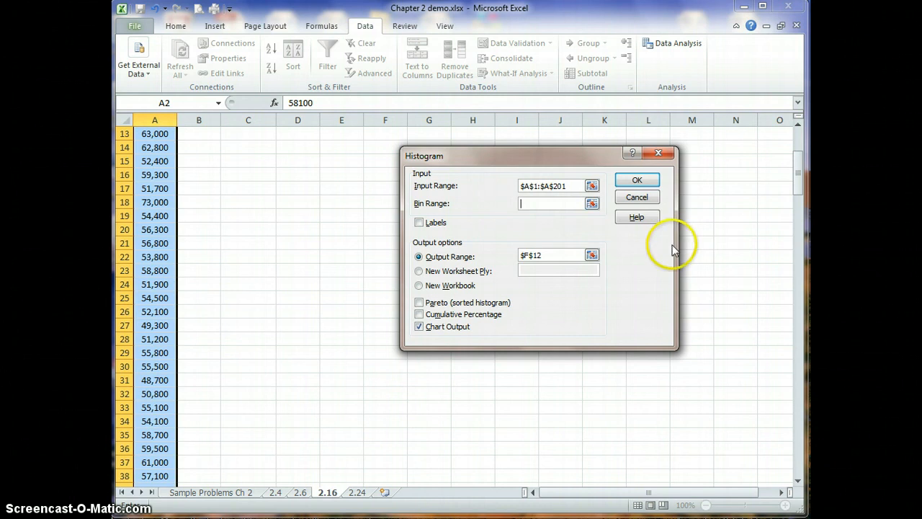
left_click_drag(802, 163, 800, 135)
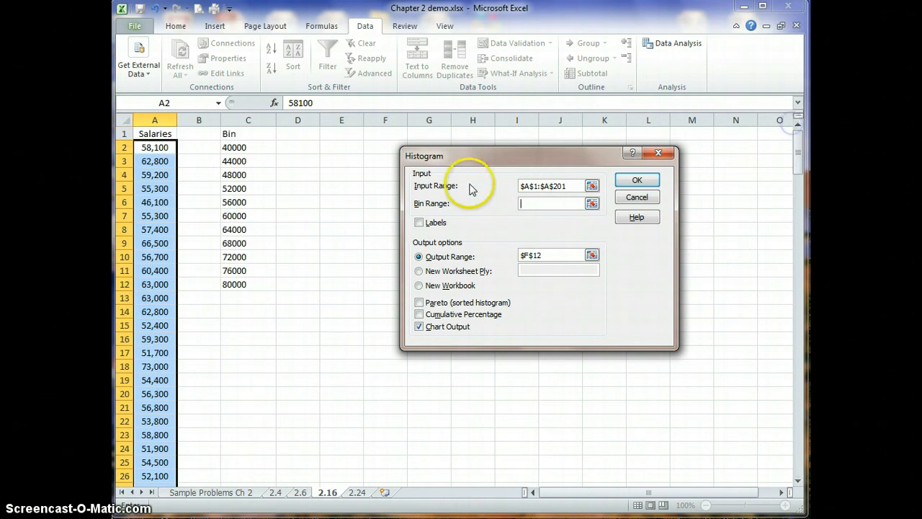
left_click_drag(245, 133, 253, 279)
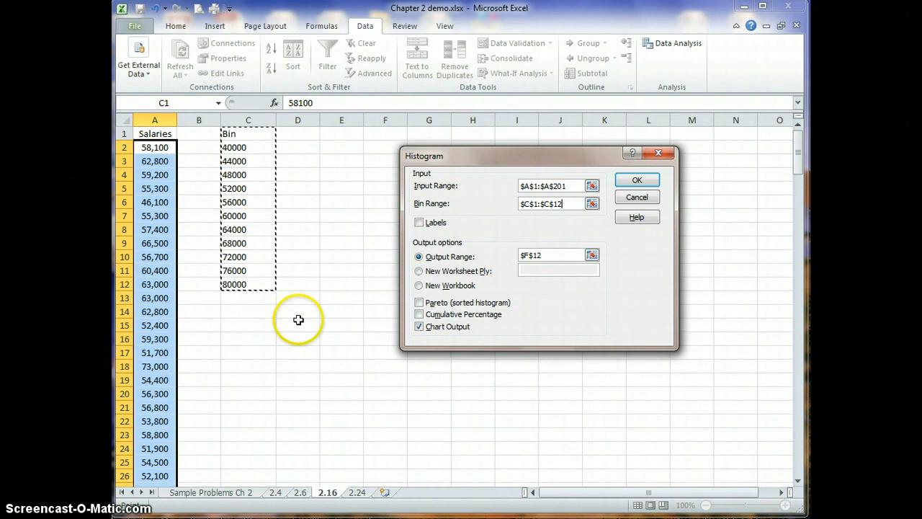
Step: Set the histogram's output range to cell $E$1
left_click(549, 255)
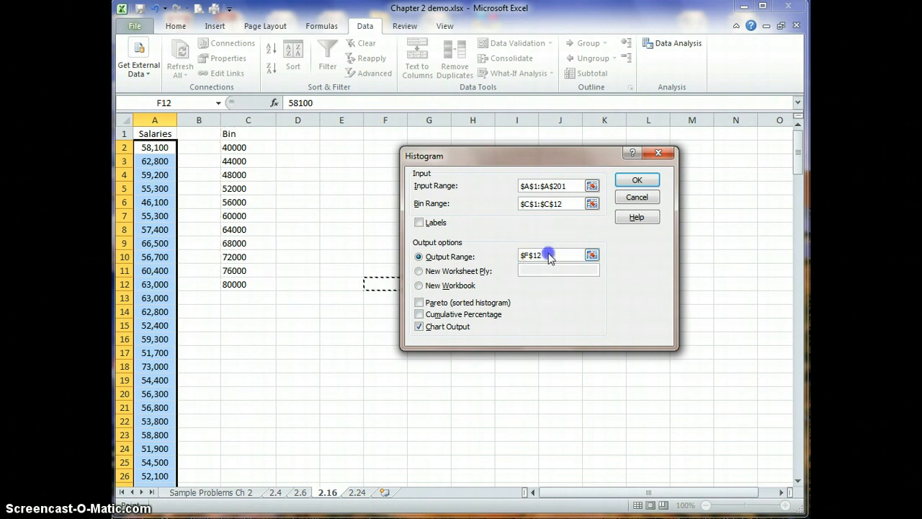
key("Delete")
left_click(481, 253)
left_click(332, 137)
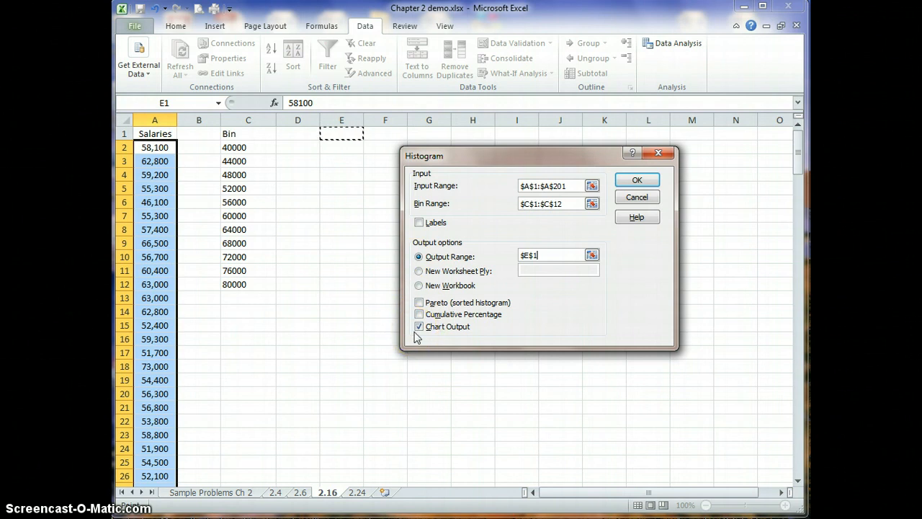
Step: Run the histogram analysis with chart output, marking the input and bin ranges as containing labels
left_click(637, 180)
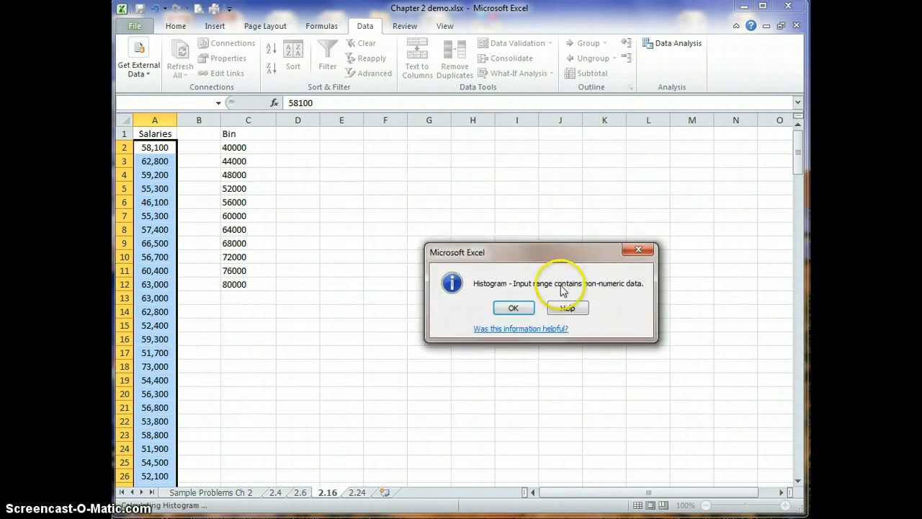
left_click(514, 308)
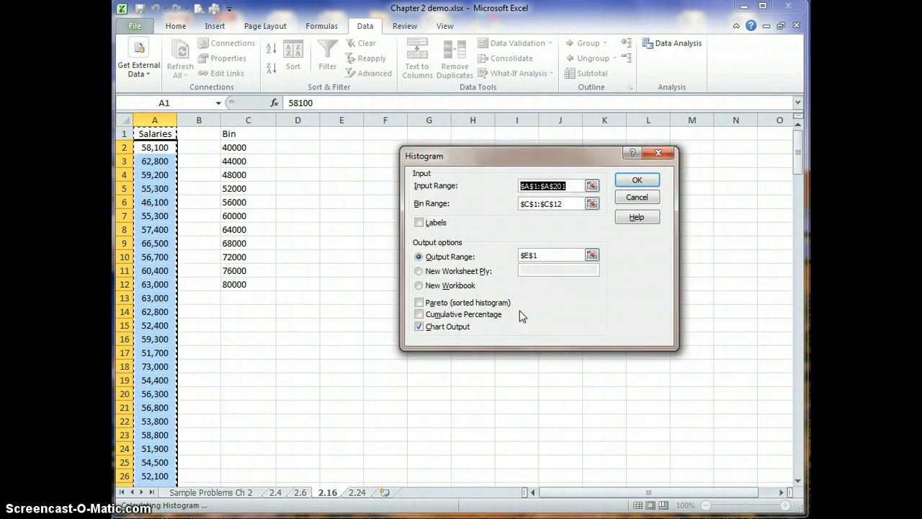
left_click(421, 222)
left_click(635, 182)
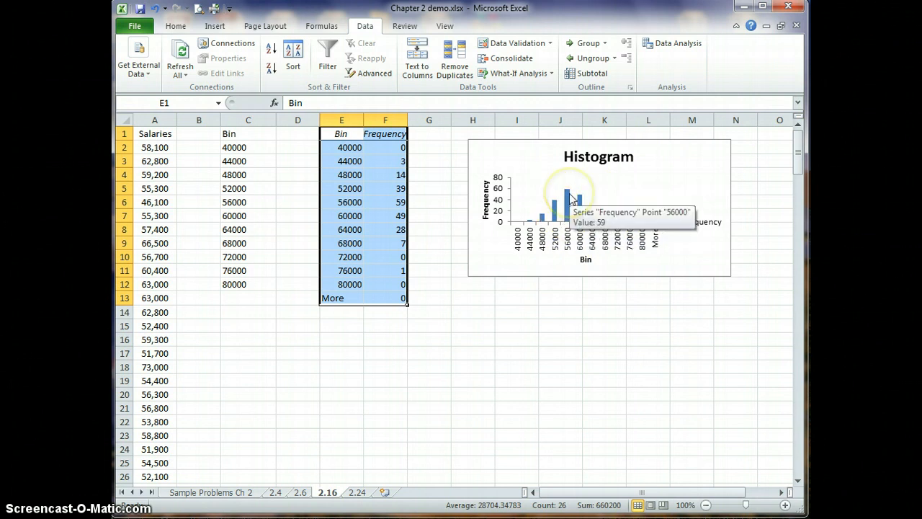
Step: Set the gap width of the histogram's Frequency series to 0% so the bars touch
left_click(570, 200)
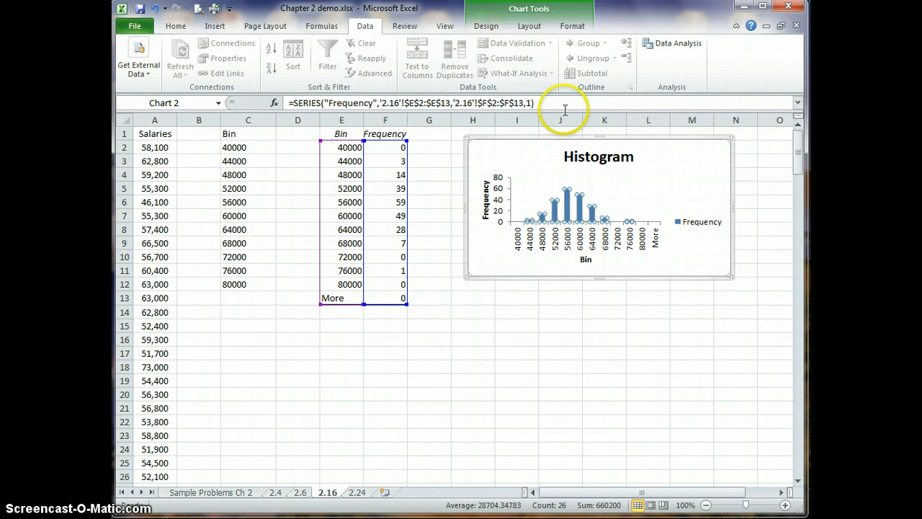
right_click(569, 205)
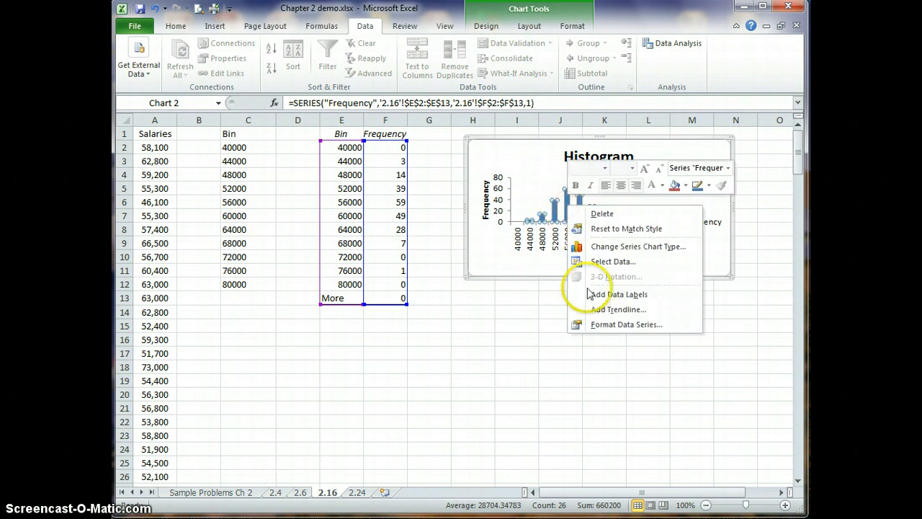
left_click(597, 325)
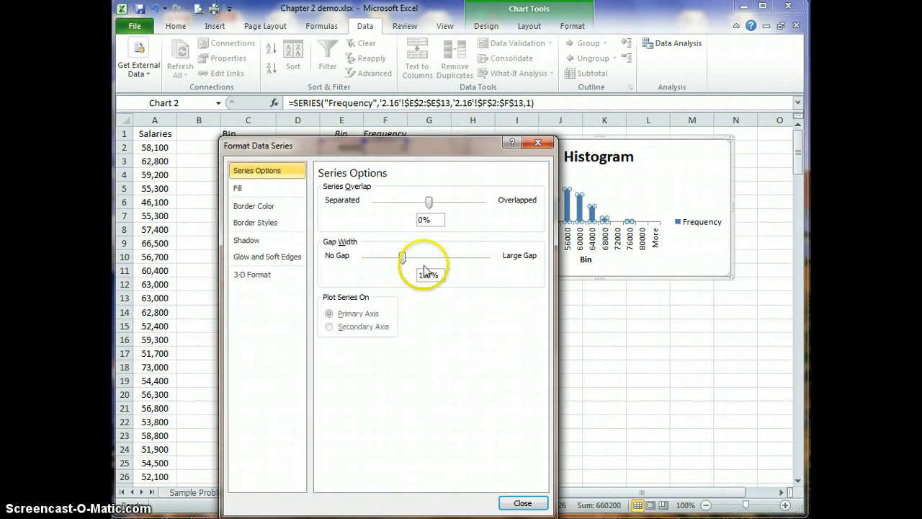
left_click_drag(402, 257, 346, 266)
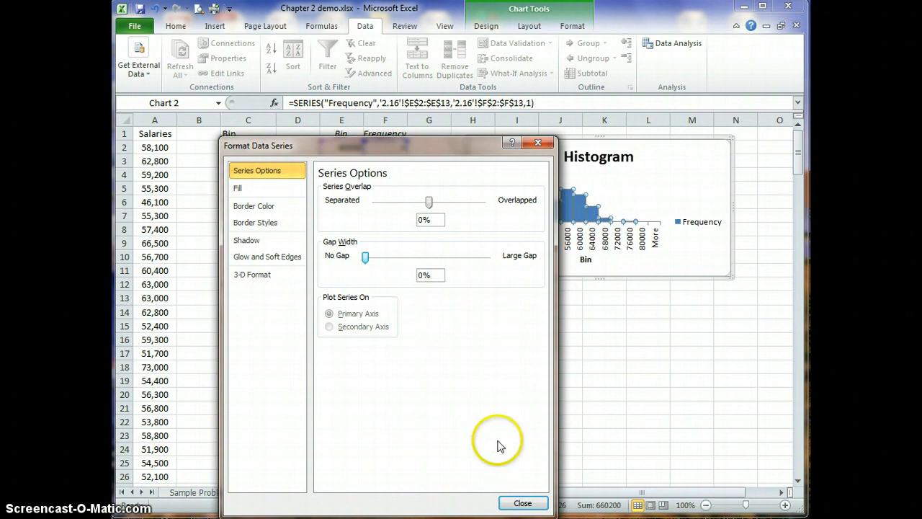
left_click(526, 503)
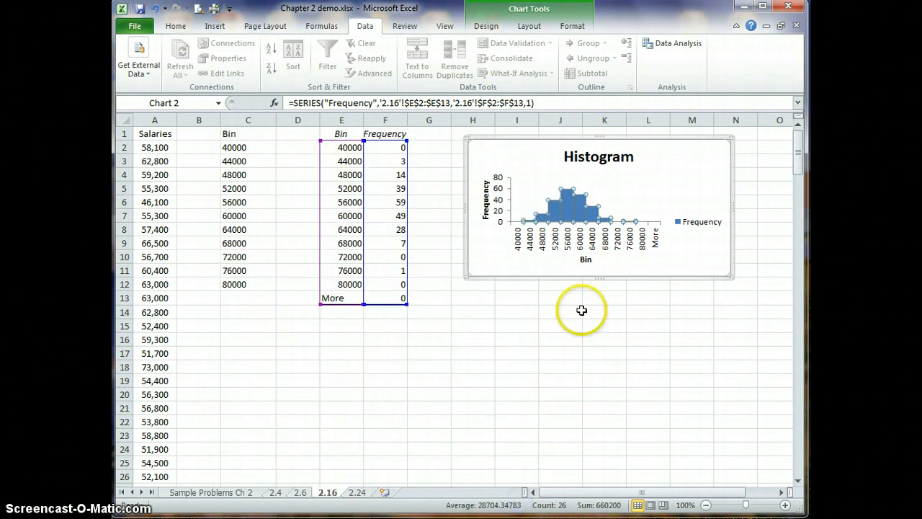
Step: Move the histogram chart below the frequency table, starting near C15, and enlarge it to about K31
left_click(587, 139)
left_click_drag(586, 139, 346, 320)
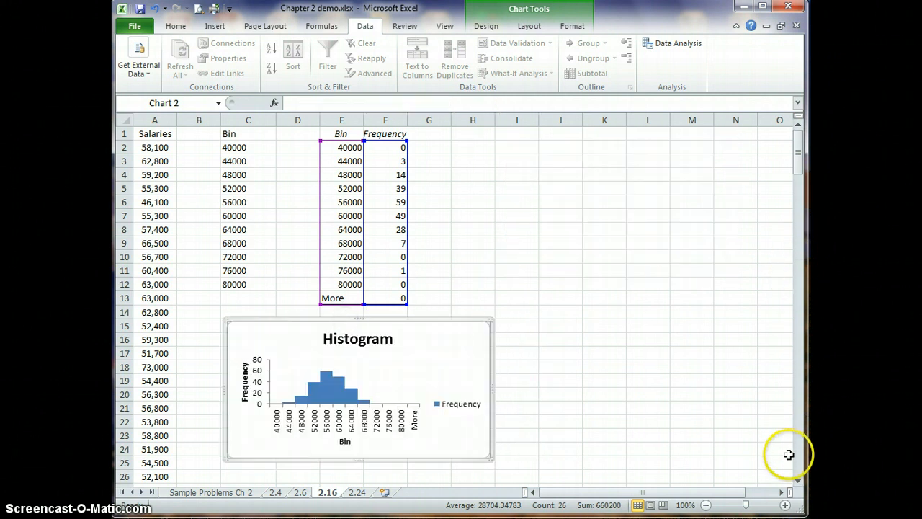
left_click(798, 480)
left_click(797, 480)
left_click(798, 480)
left_click(798, 480)
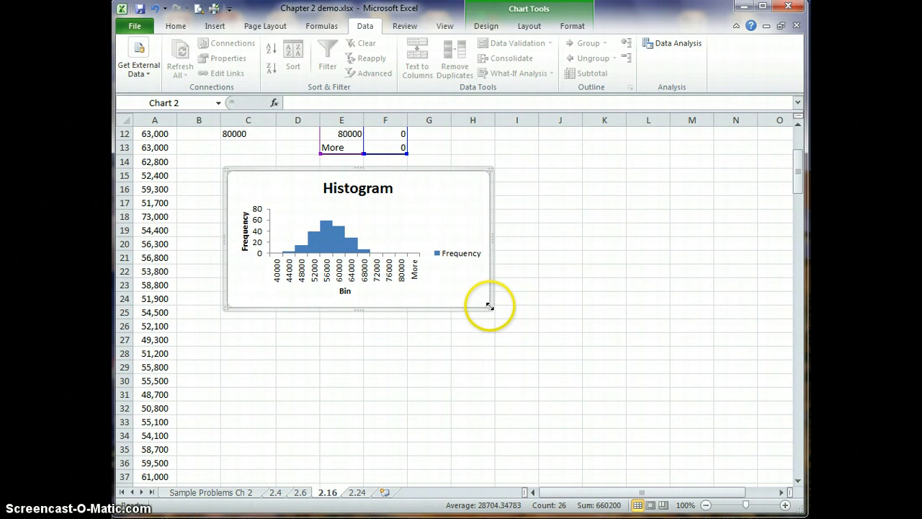
left_click_drag(492, 307, 627, 404)
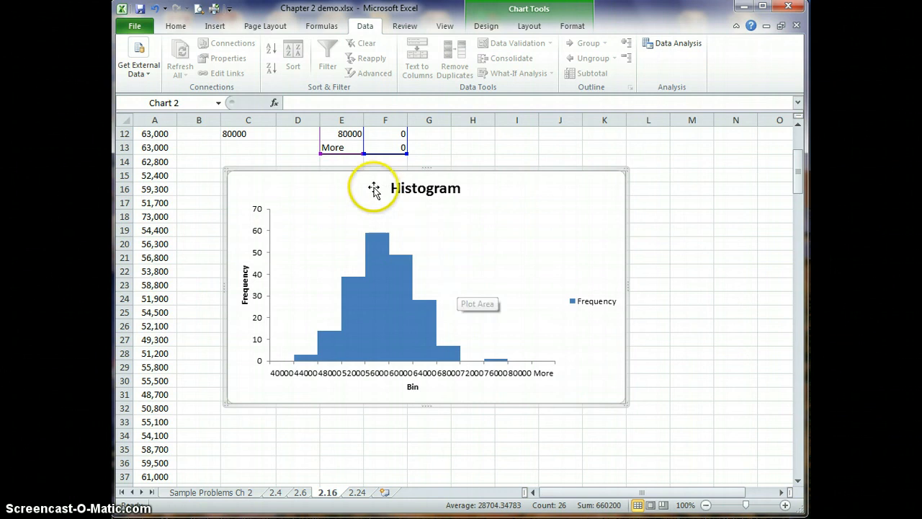
Step: Remove the chart title and the legend from the histogram
left_click(526, 25)
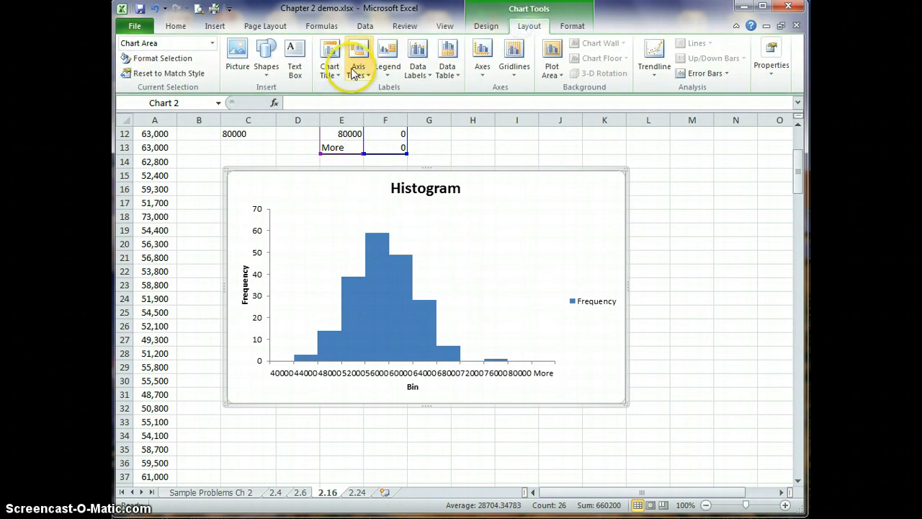
left_click(329, 72)
left_click(333, 90)
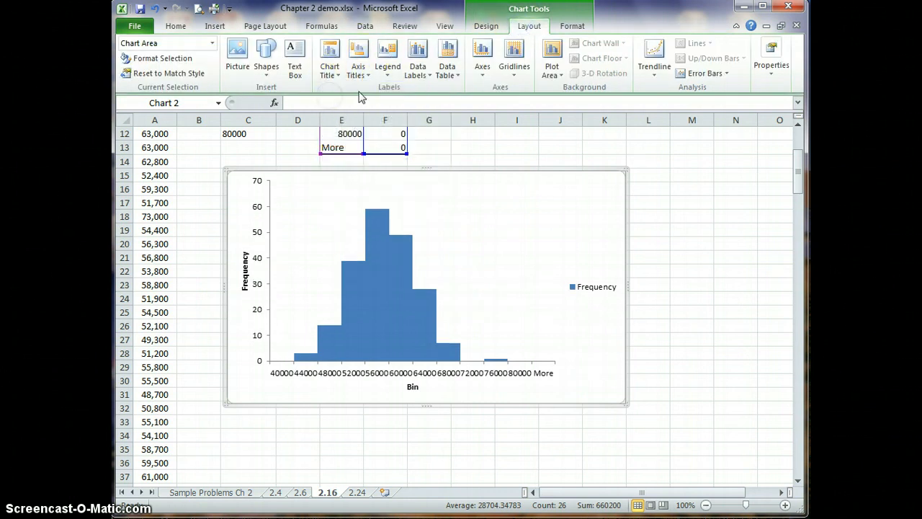
left_click(388, 72)
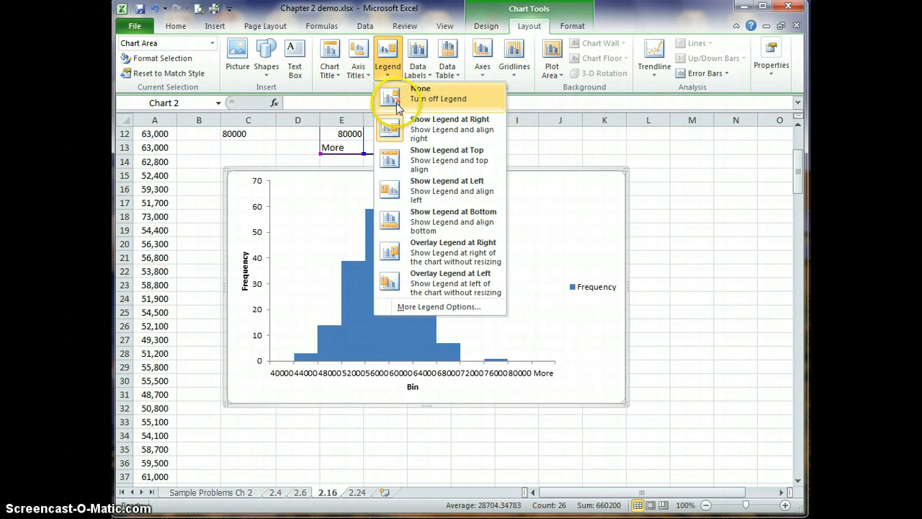
left_click(397, 97)
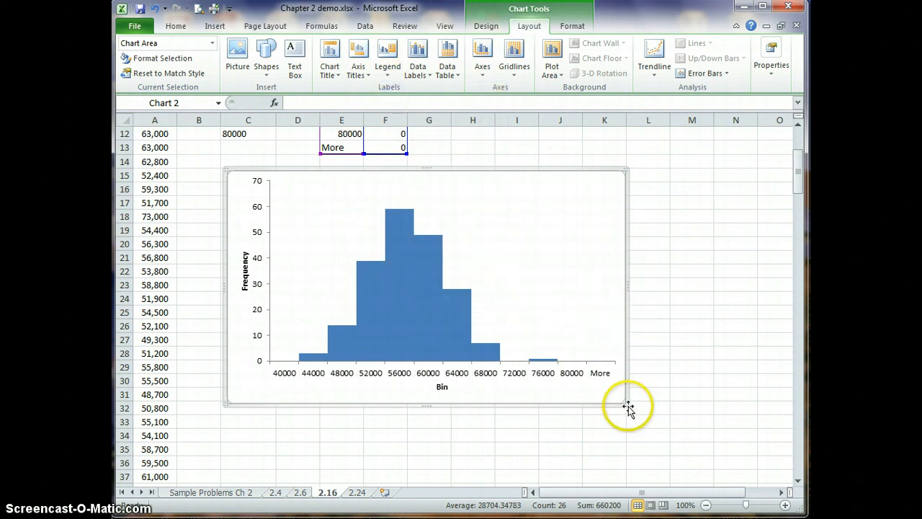
Step: Widen and heighten the histogram chart so it extends to about N34
left_click_drag(624, 406, 726, 430)
left_click(710, 431)
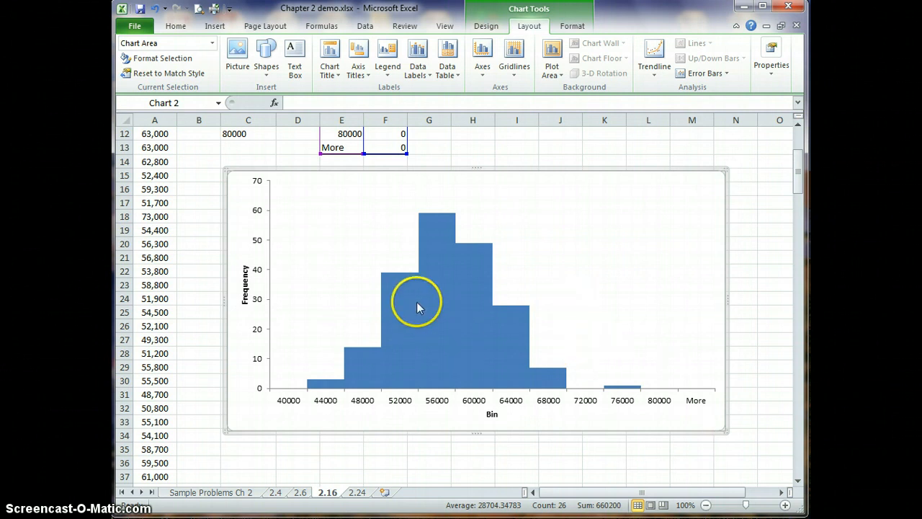
Step: Give the vertical Frequency axis a fixed maximum of 80 and a fixed major unit of 20
right_click(260, 214)
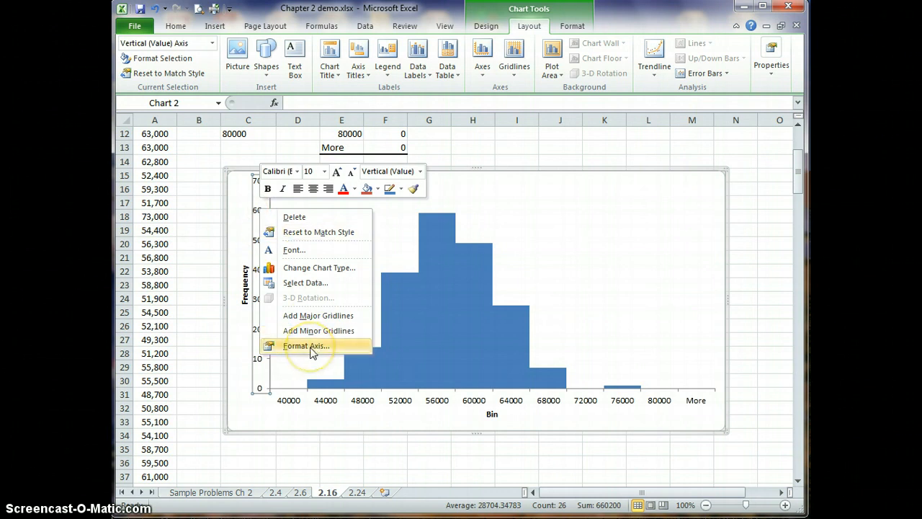
left_click(309, 347)
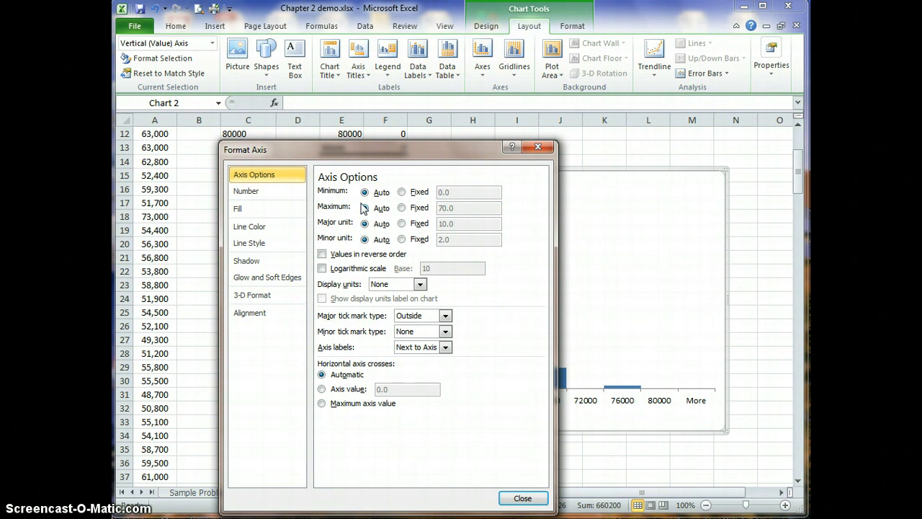
left_click(402, 208)
left_click_drag(459, 209, 435, 208)
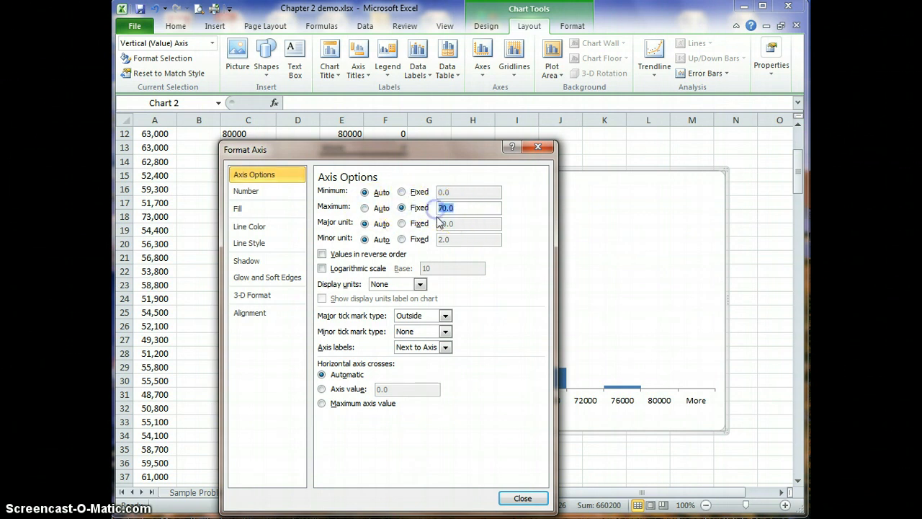
type("80.")
left_click(402, 223)
left_click_drag(467, 224, 402, 225)
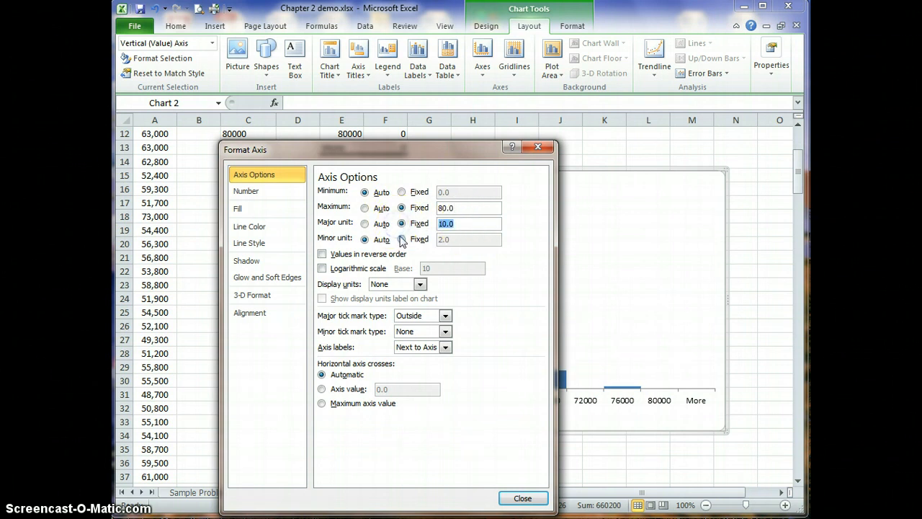
type("20.")
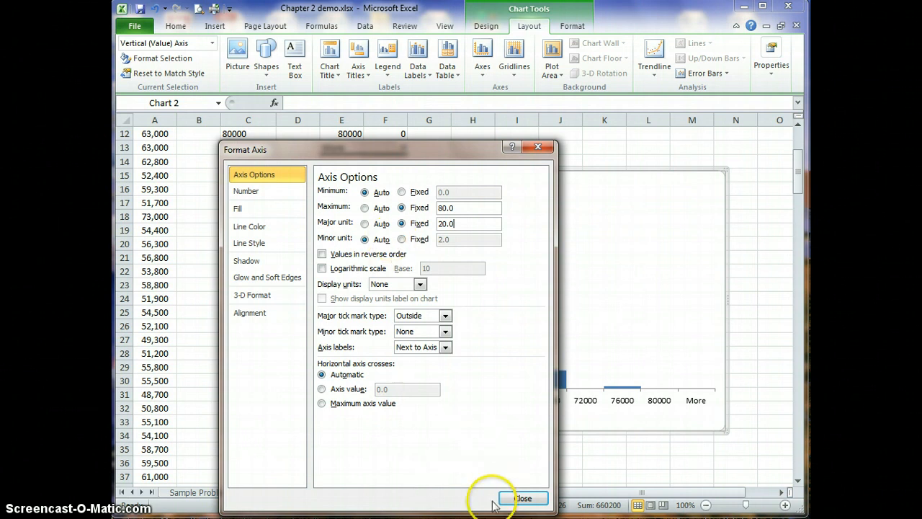
left_click(523, 498)
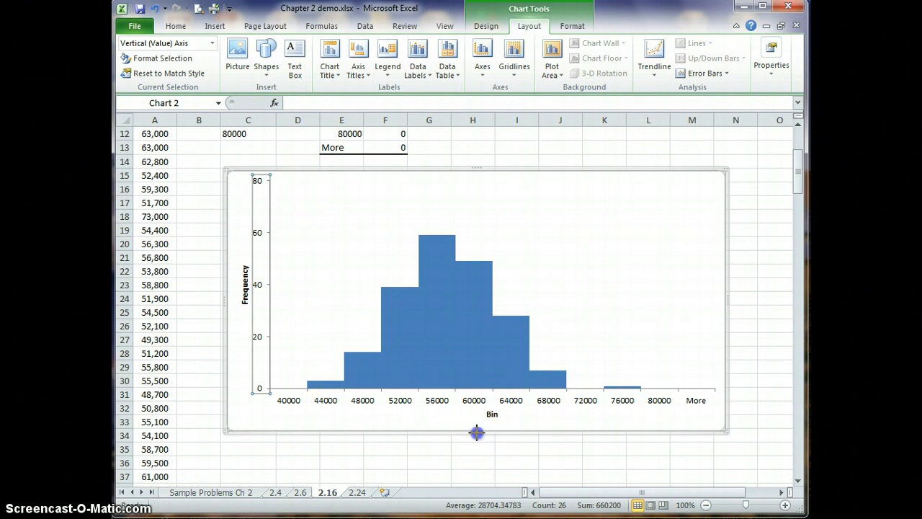
Step: Reduce the chart's height and width so it ends at about column L, row 28
left_click_drag(477, 432, 474, 376)
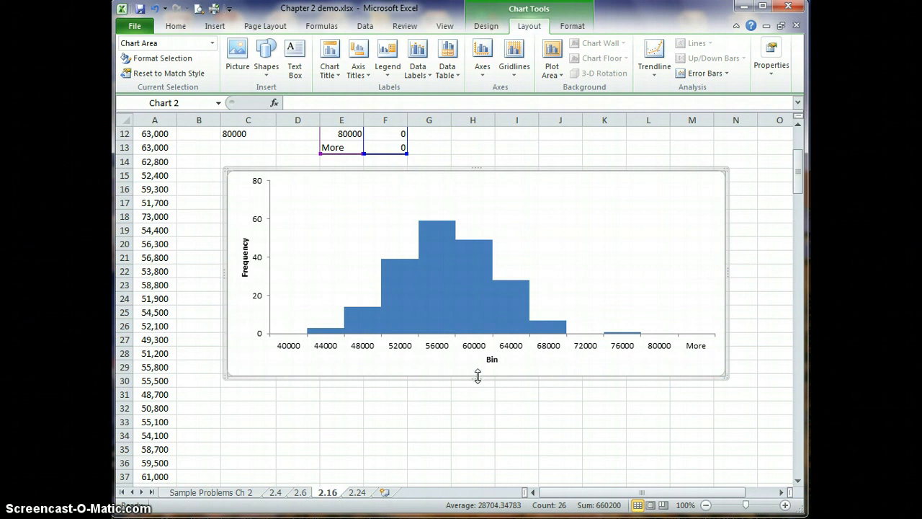
left_click_drag(478, 375, 477, 367)
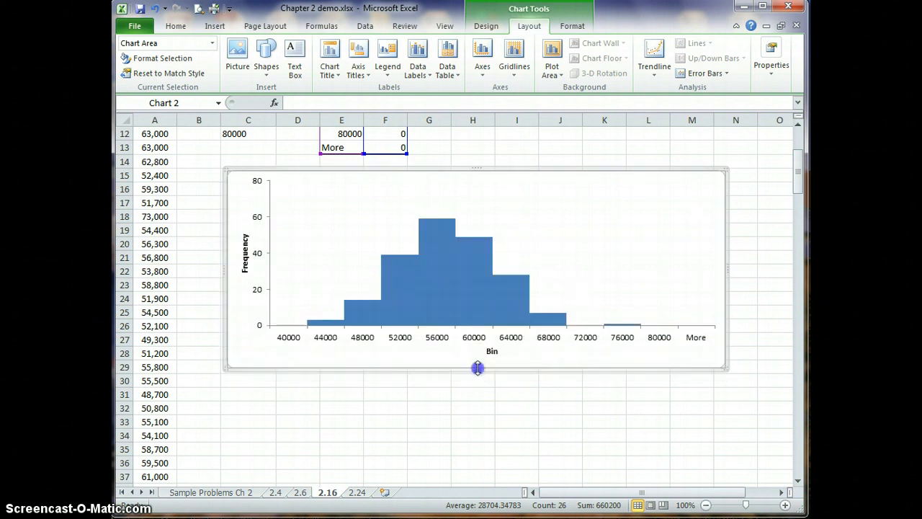
left_click(621, 322)
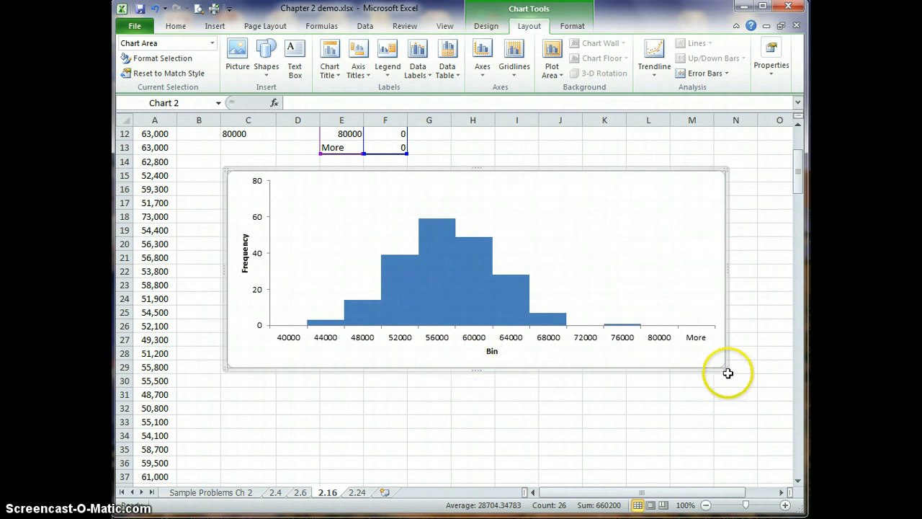
left_click_drag(726, 368, 662, 364)
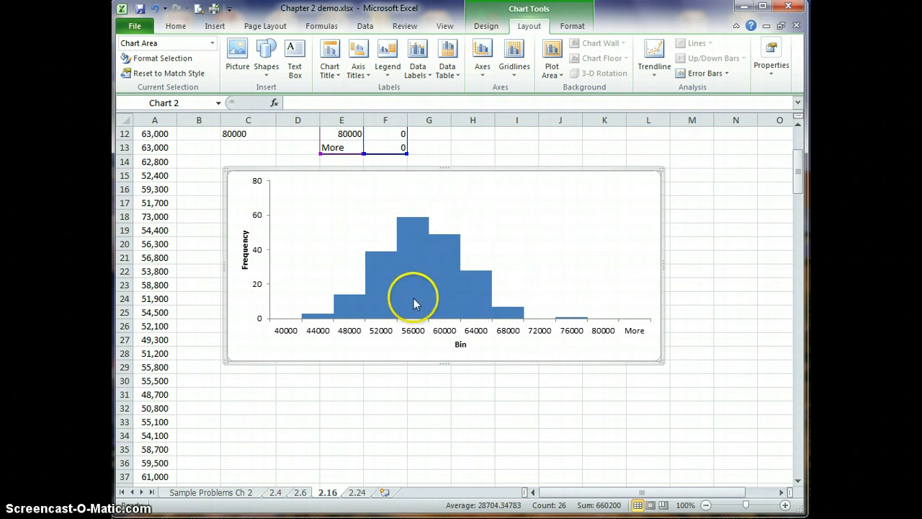
mouse_move(415, 321)
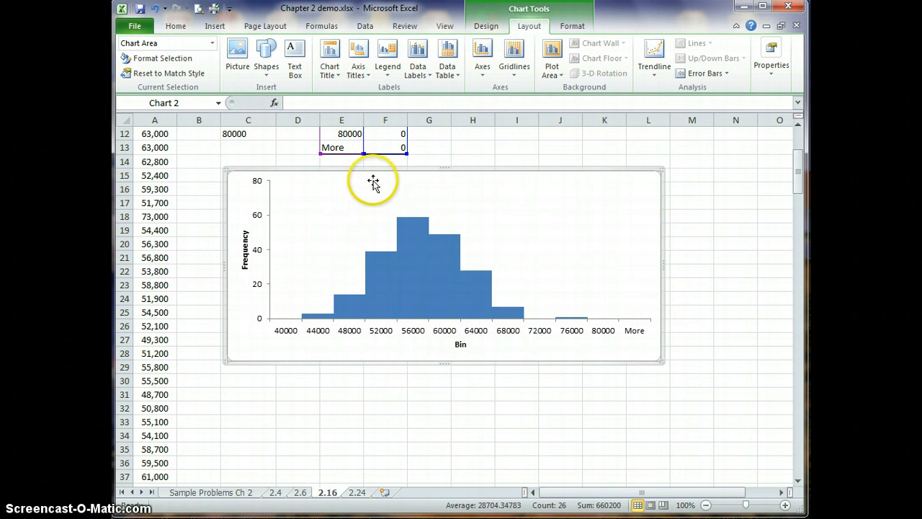
mouse_move(424, 295)
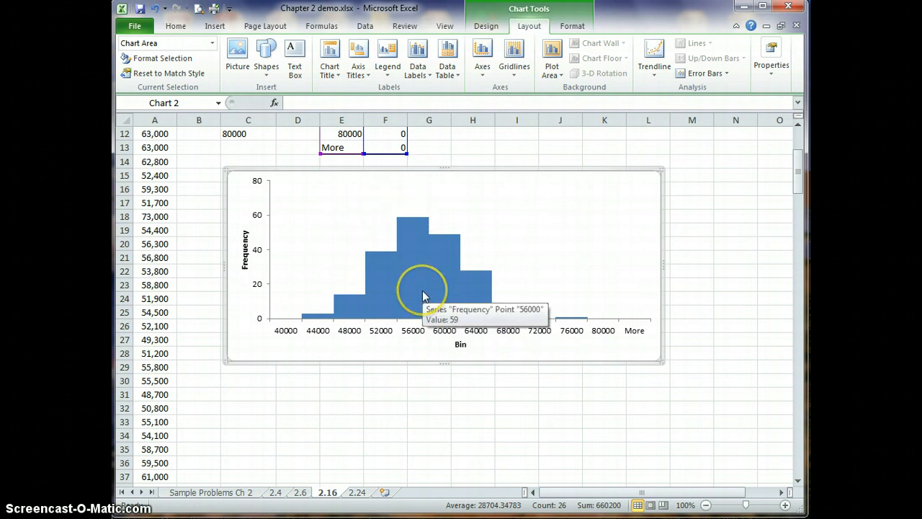